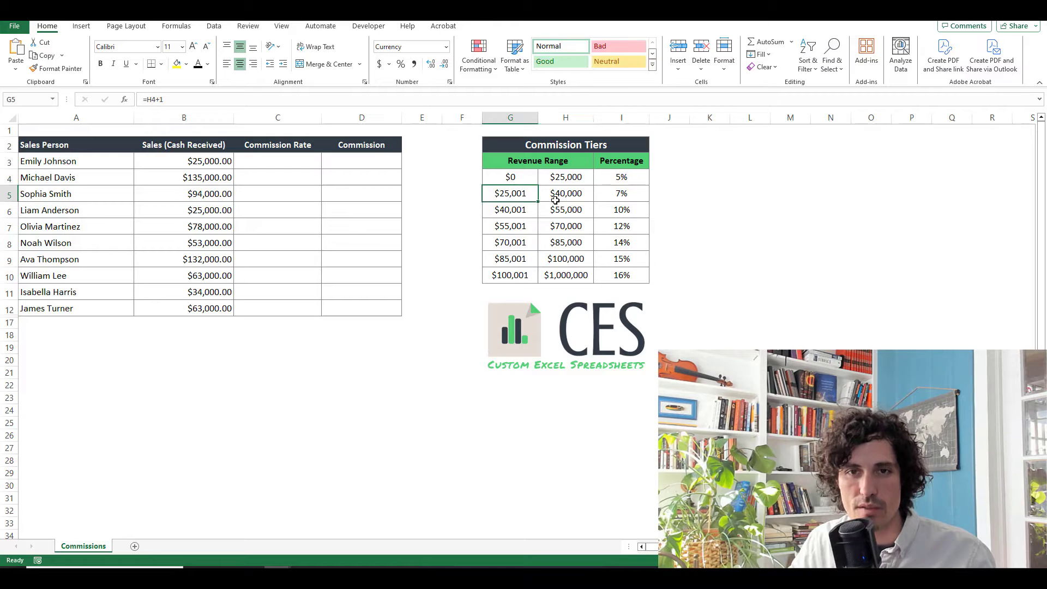
# - Examine the revenue ranges and percentages in Commission Tiers and the columns of the sales table, including the empty Commission Rate and Commission columns
pyautogui.click(555, 195)
pyautogui.click(628, 191)
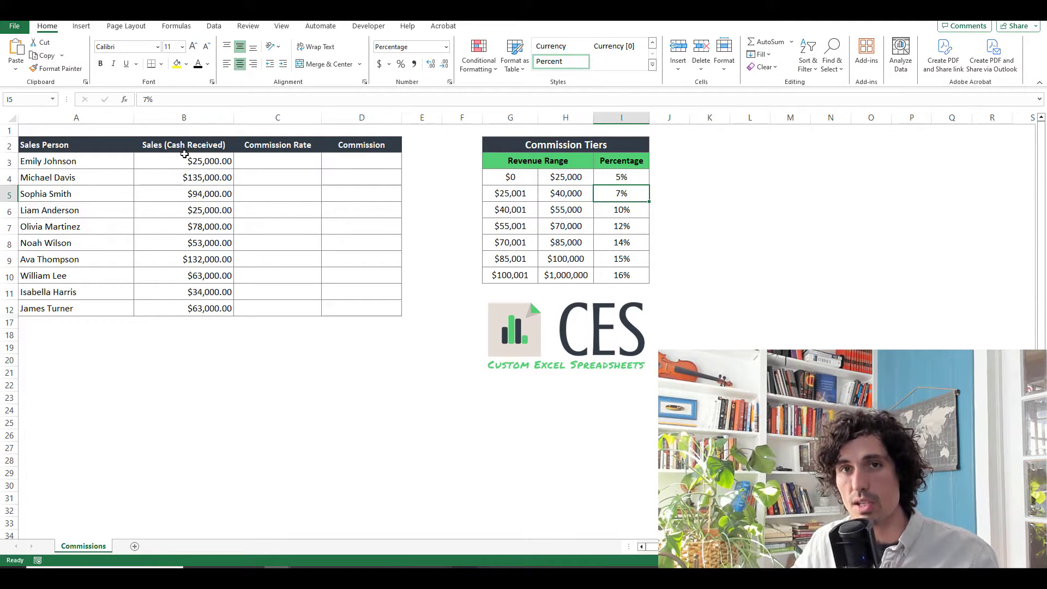
pyautogui.moveTo(66, 146); pyautogui.dragTo(82, 291)
pyautogui.moveTo(180, 145); pyautogui.dragTo(182, 308)
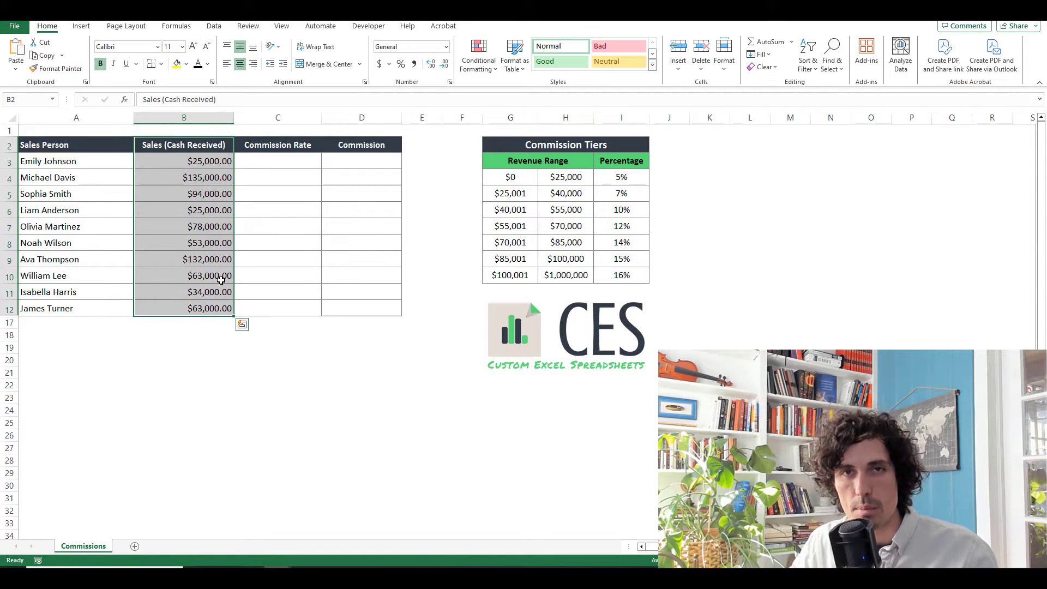
pyautogui.click(288, 159)
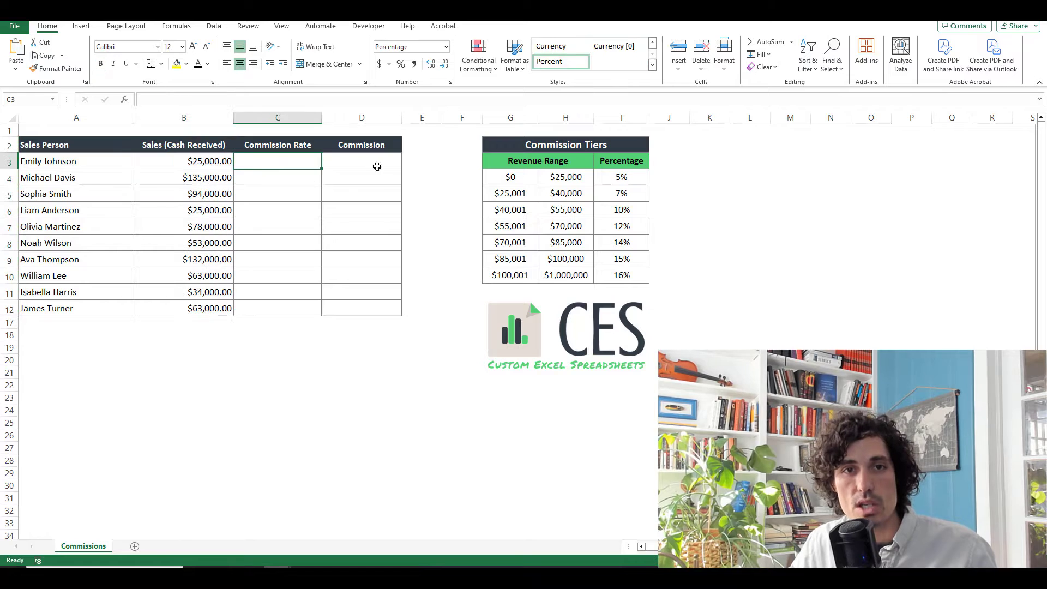
pyautogui.click(362, 163)
pyautogui.click(300, 163)
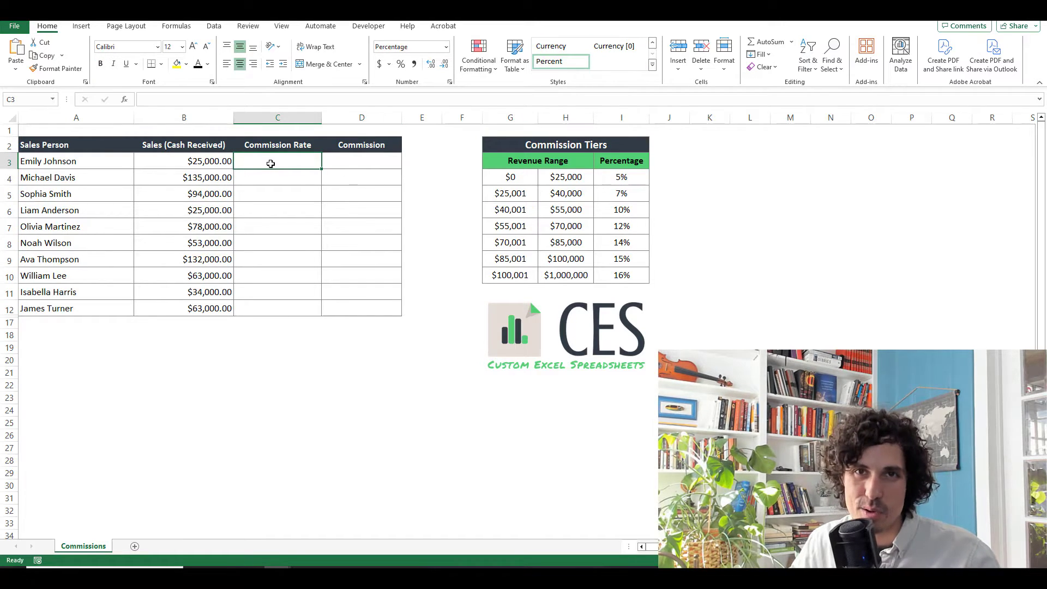
pyautogui.click(445, 195)
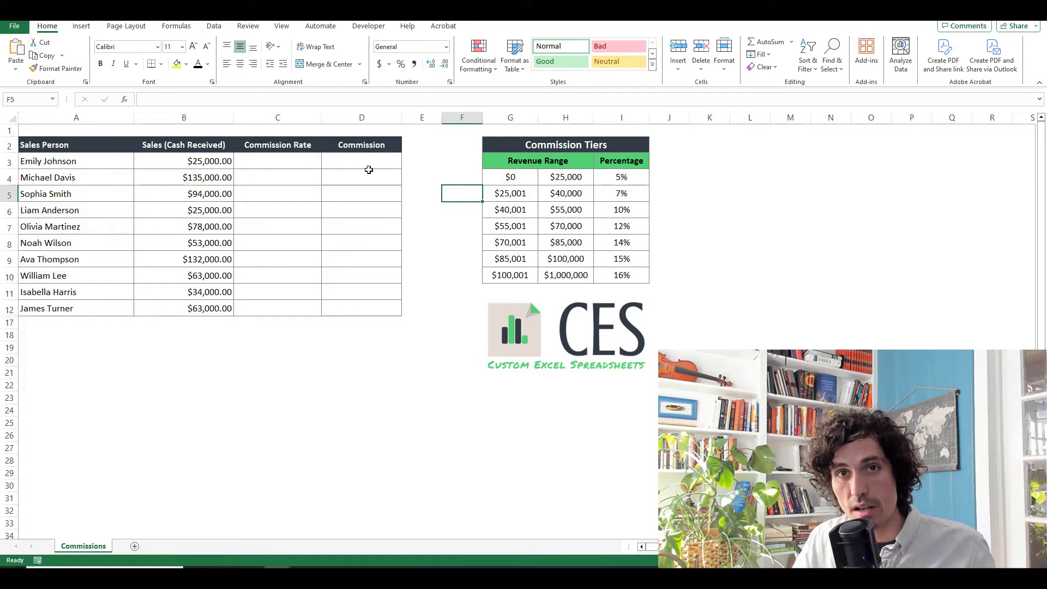
# - Start an XLOOKUP formula in C3 with B3 as the lookup value and H4:H10 as the lookup array
pyautogui.click(290, 160)
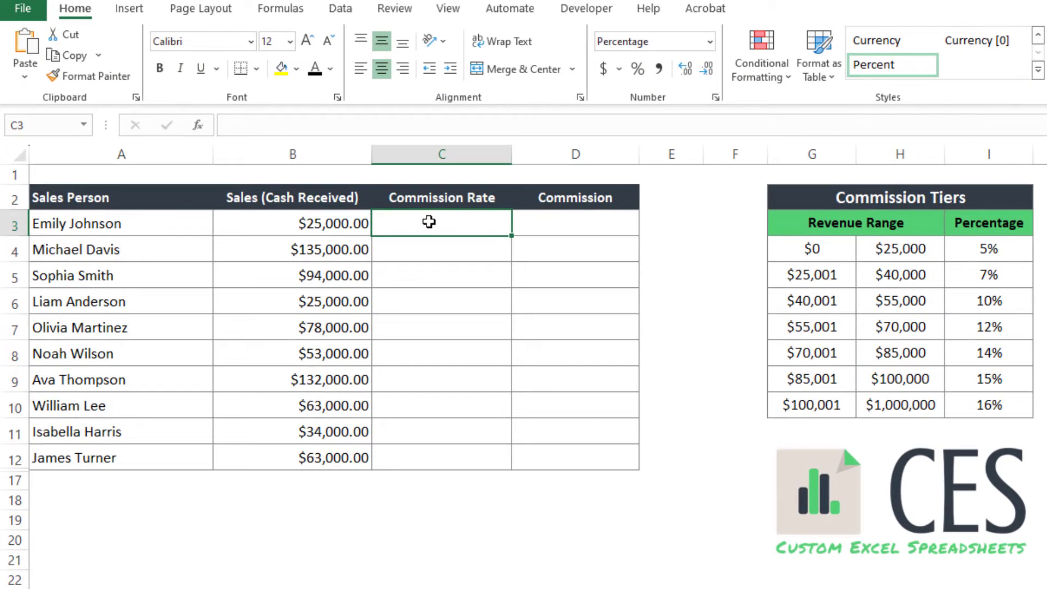
pyautogui.write('=x')
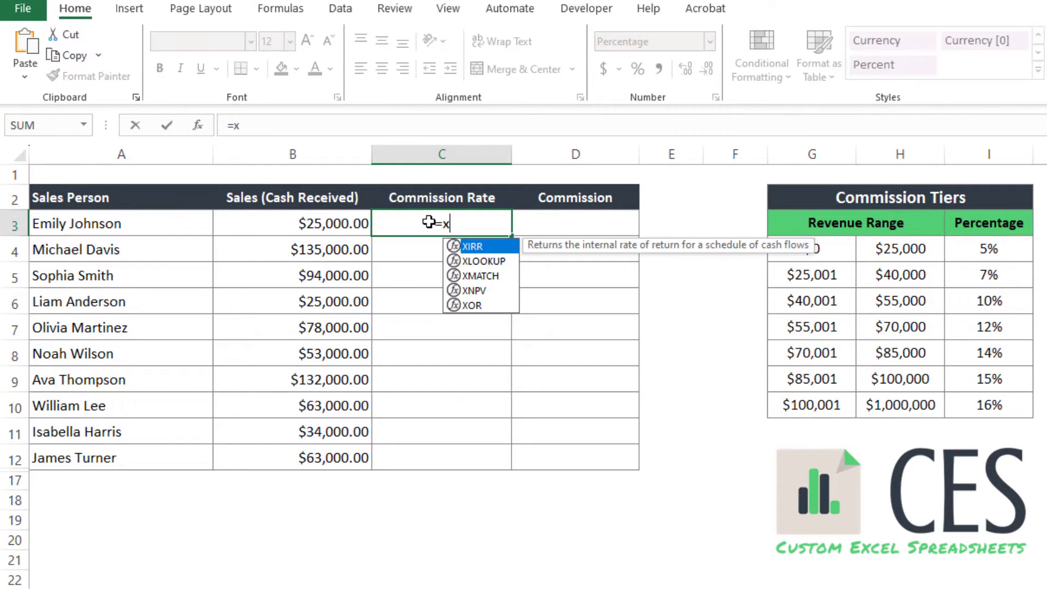
pyautogui.write('lookup(')
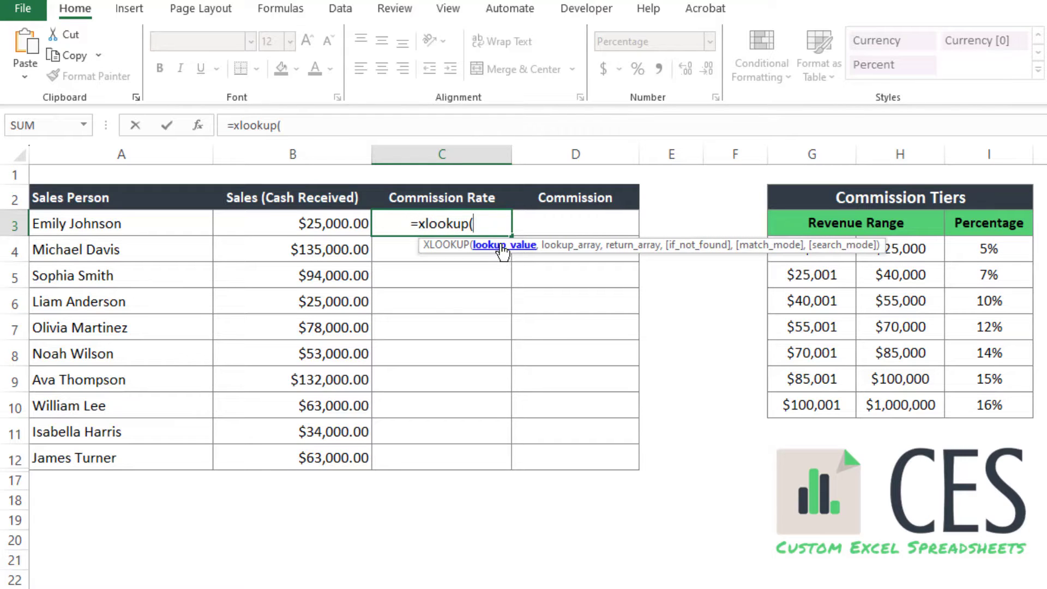
pyautogui.click(330, 224)
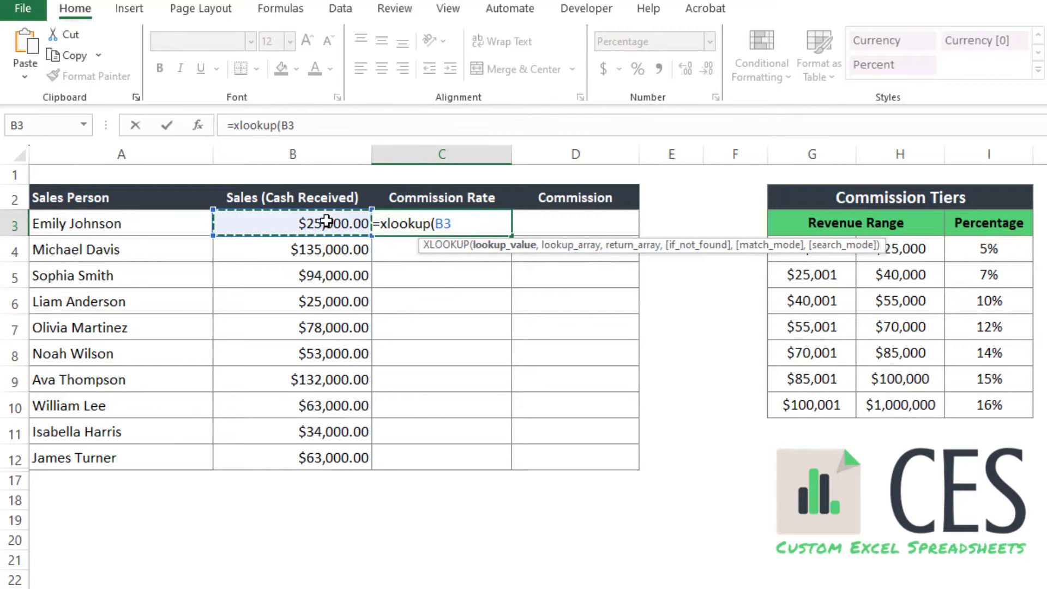
pyautogui.write(',')
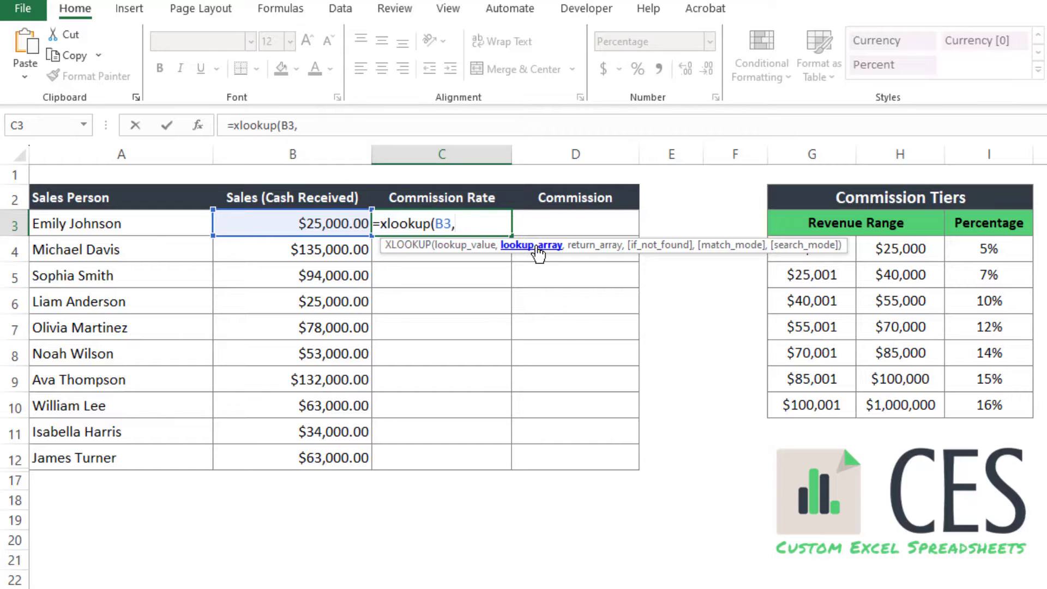
pyautogui.moveTo(890, 249); pyautogui.dragTo(916, 410)
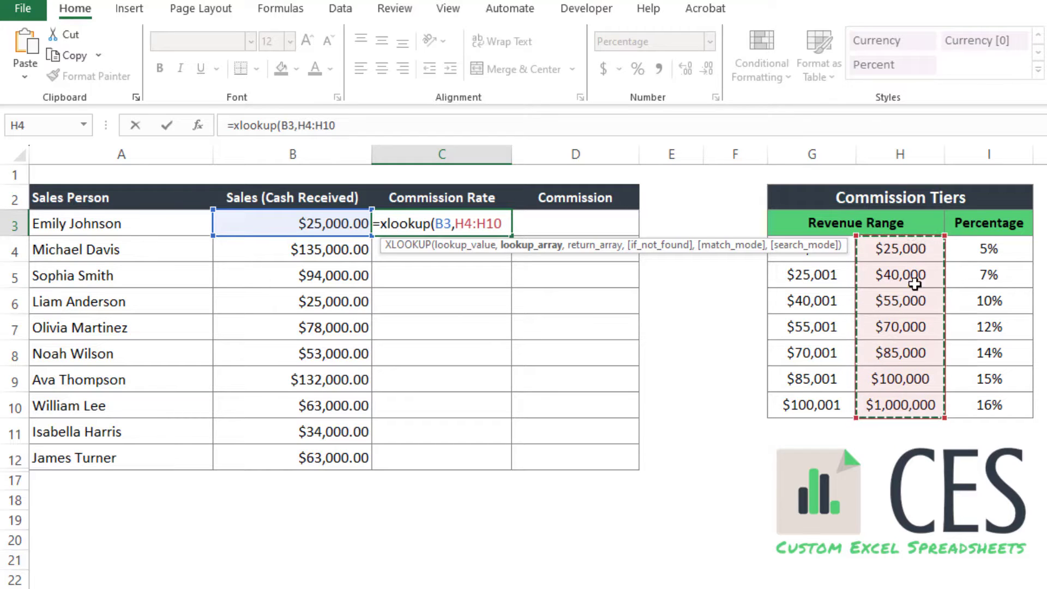
pyautogui.write(',')
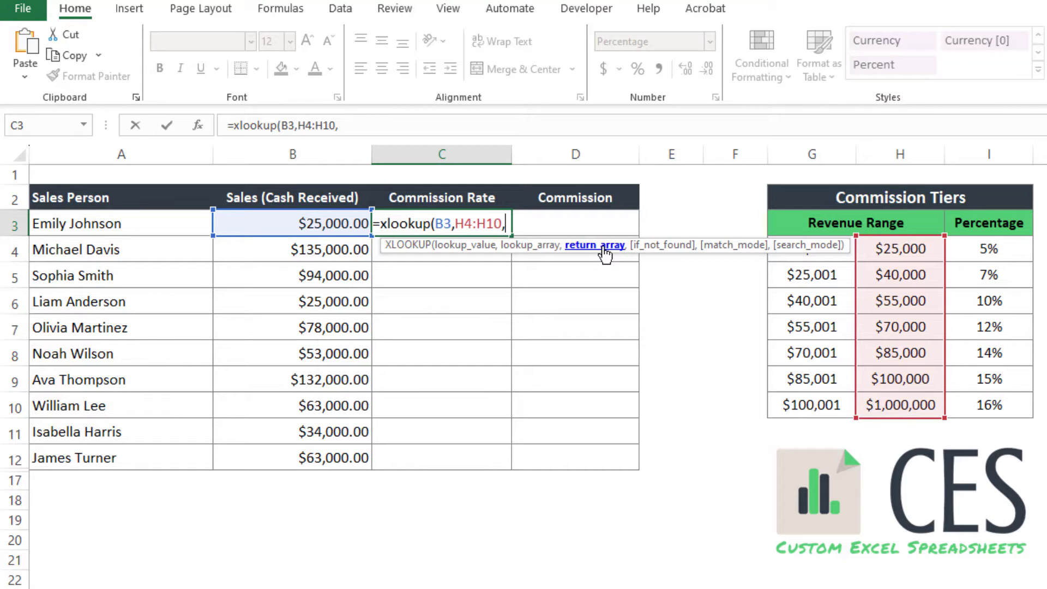
# - Complete the XLOOKUP in C3 with return array I4:I10, an empty if-not-found argument and match mode 1
pyautogui.moveTo(991, 246); pyautogui.dragTo(995, 405)
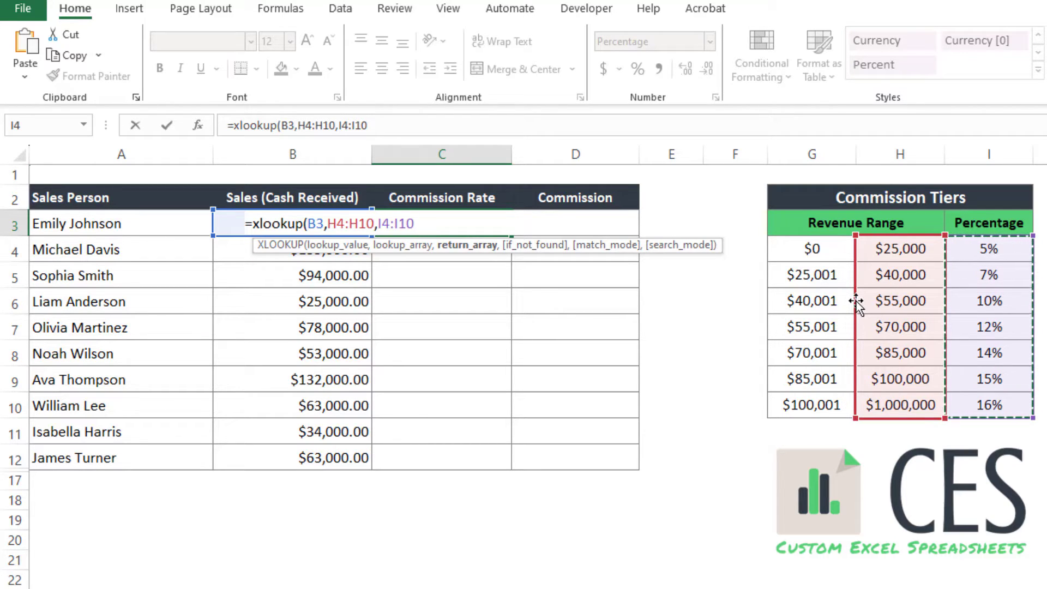
pyautogui.write(',')
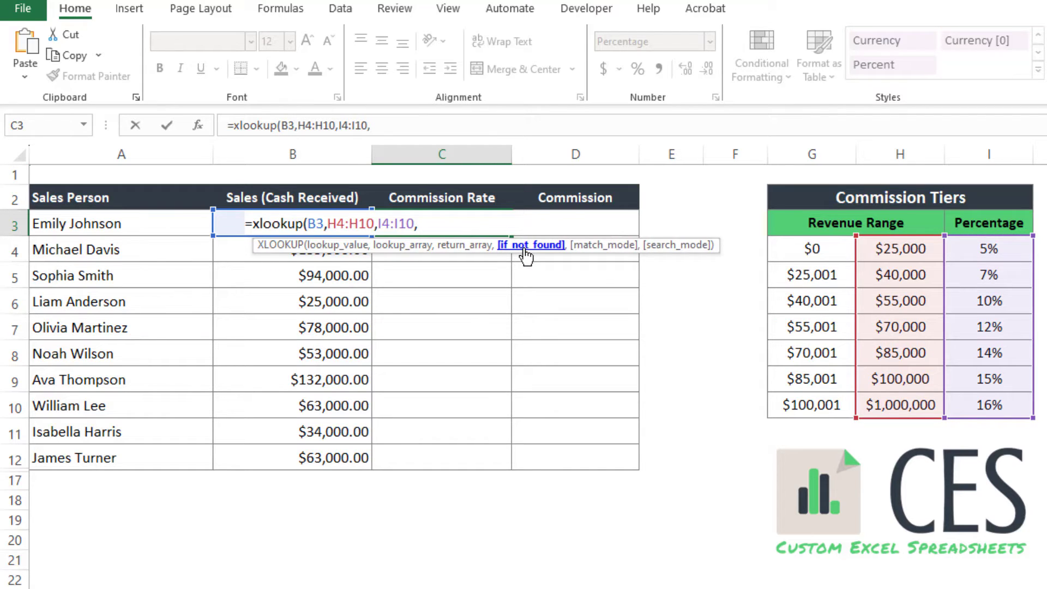
pyautogui.write(',1')
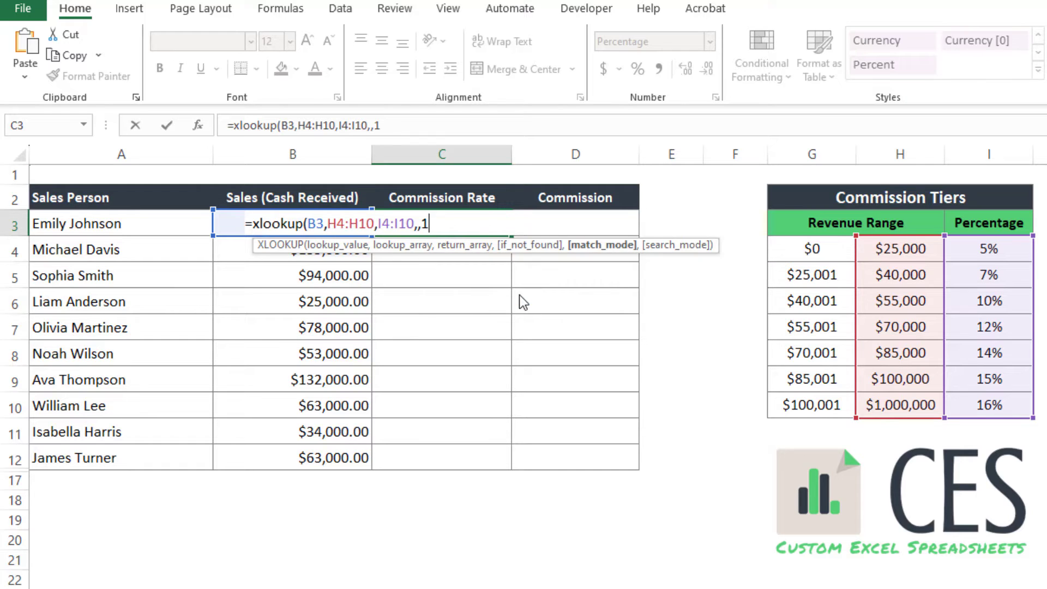
pyautogui.write(')')
pyautogui.press('Return')
pyautogui.press('Up')
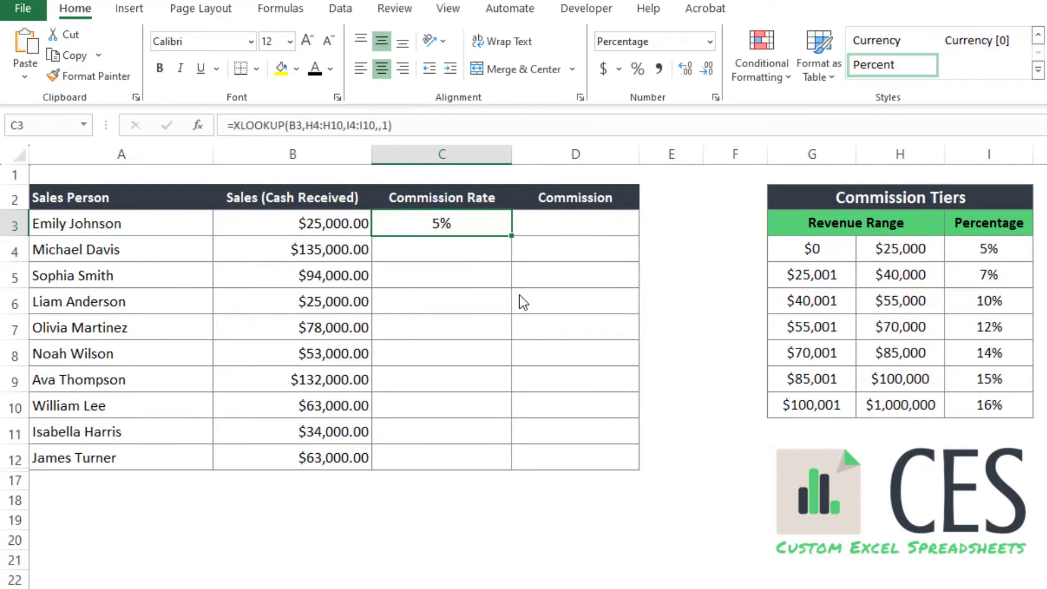
# - Compare C3 with the first commission tier, then fill its formula down to C12 and inspect the copied formulas
pyautogui.click(322, 224)
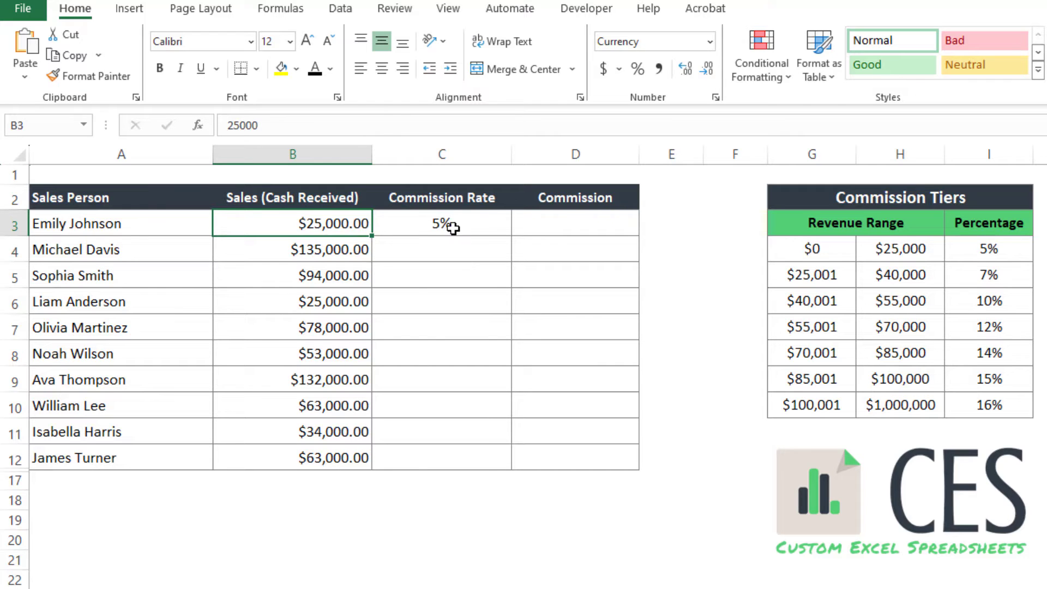
pyautogui.click(450, 223)
pyautogui.click(1009, 252)
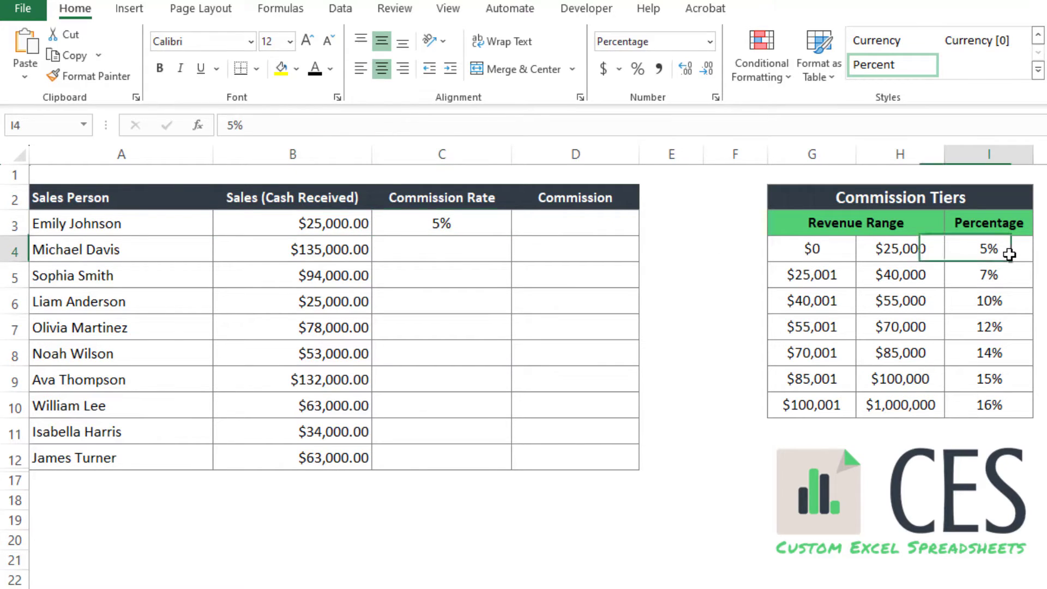
pyautogui.click(465, 227)
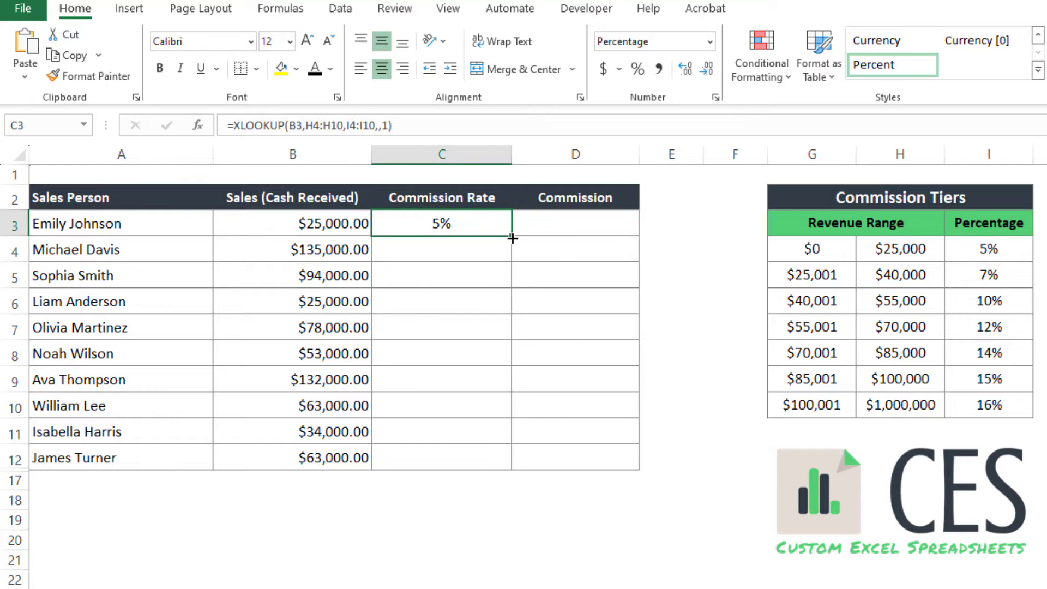
pyautogui.moveTo(512, 239); pyautogui.dragTo(505, 463)
pyautogui.click(463, 250)
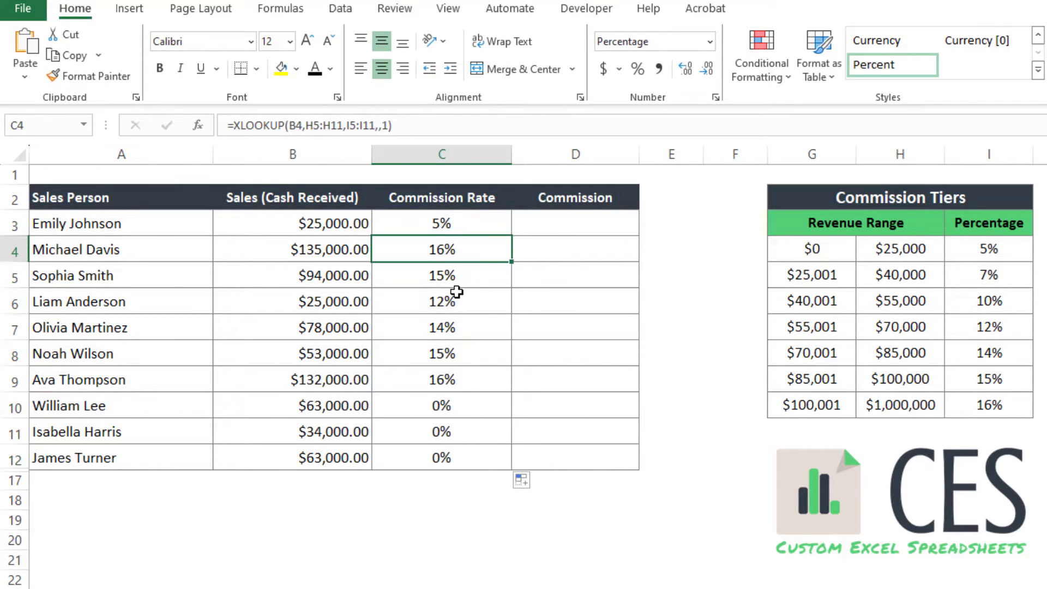
pyautogui.moveTo(456, 408); pyautogui.dragTo(513, 480)
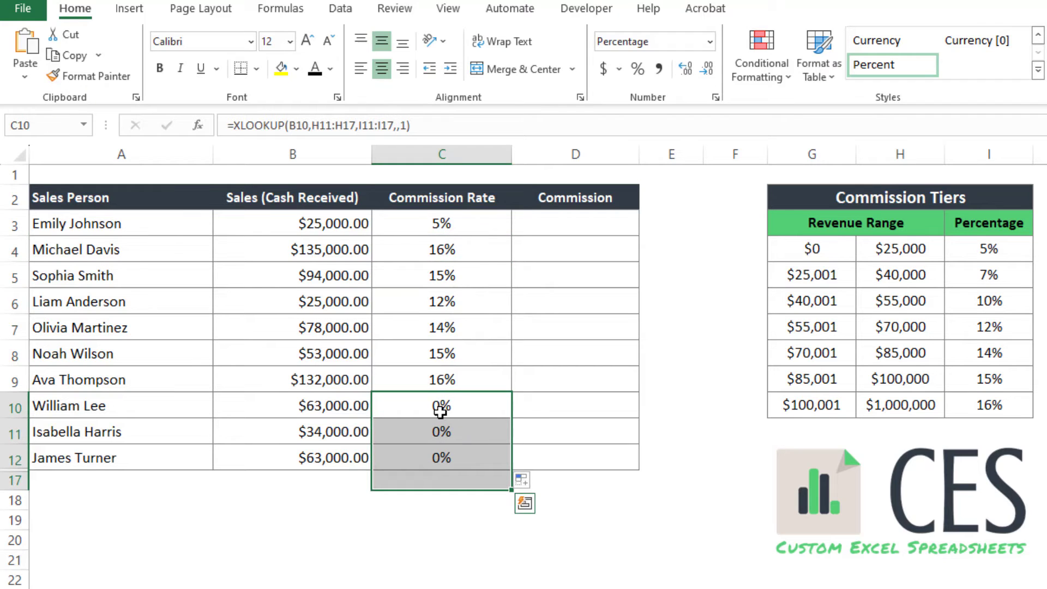
# - Change the lookup array in C3's XLOOKUP formula to the absolute range $H$4:$H$10
pyautogui.click(444, 227)
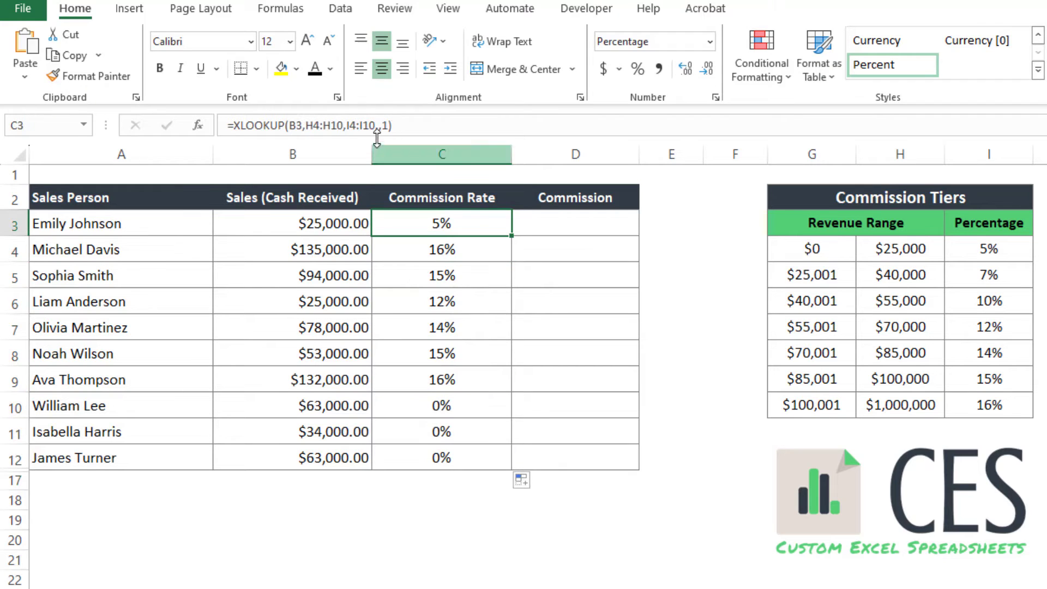
pyautogui.click(319, 131)
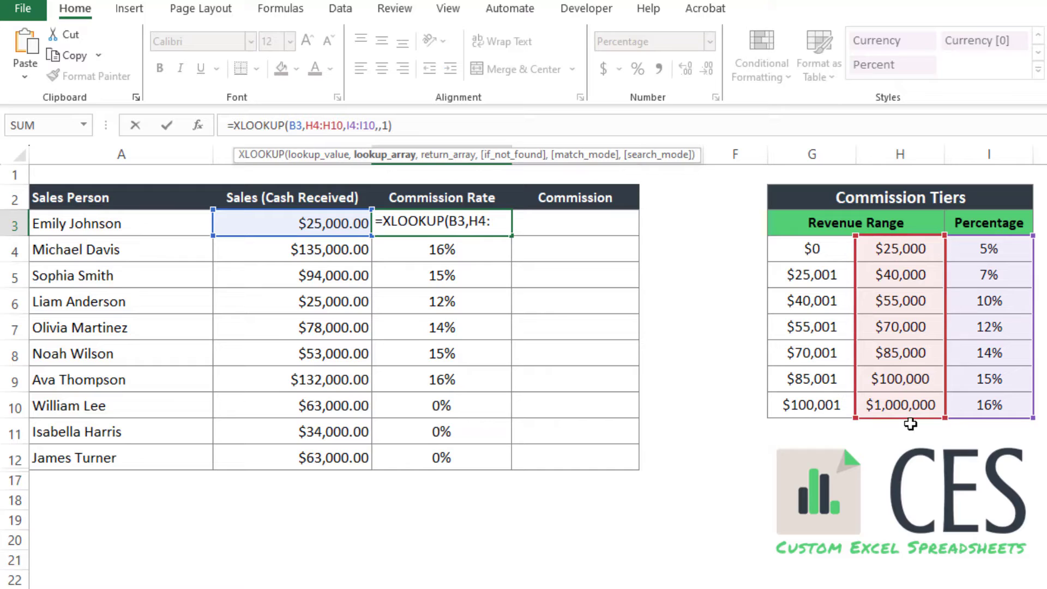
pyautogui.click(315, 129)
pyautogui.press('F4')
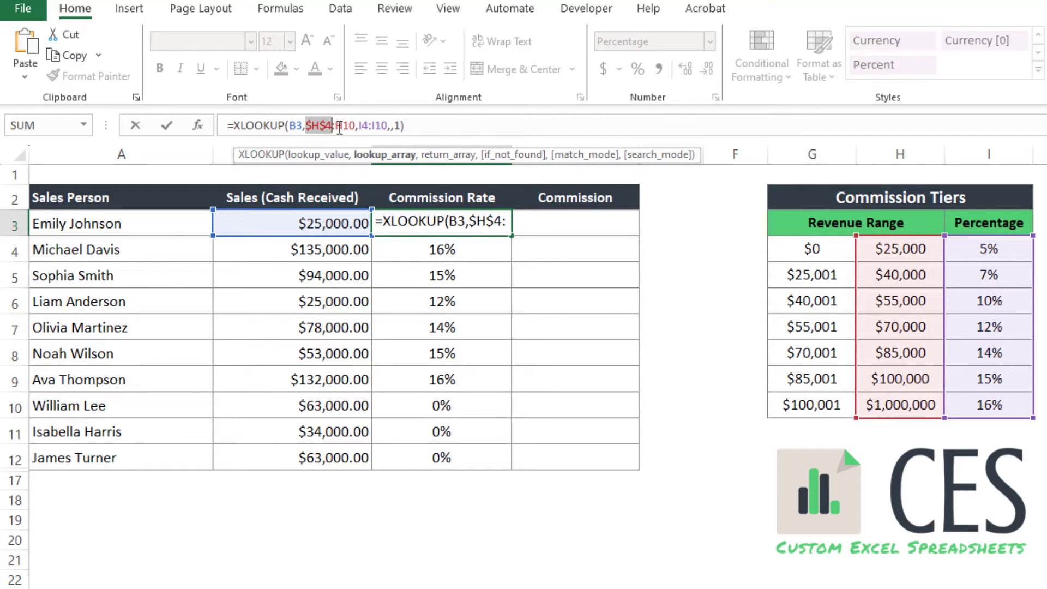
pyautogui.click(341, 126)
pyautogui.press('F4')
# - Change the return array in C3's formula to the absolute range $I$4:$I$10 and commit the formula
pyautogui.click(380, 126)
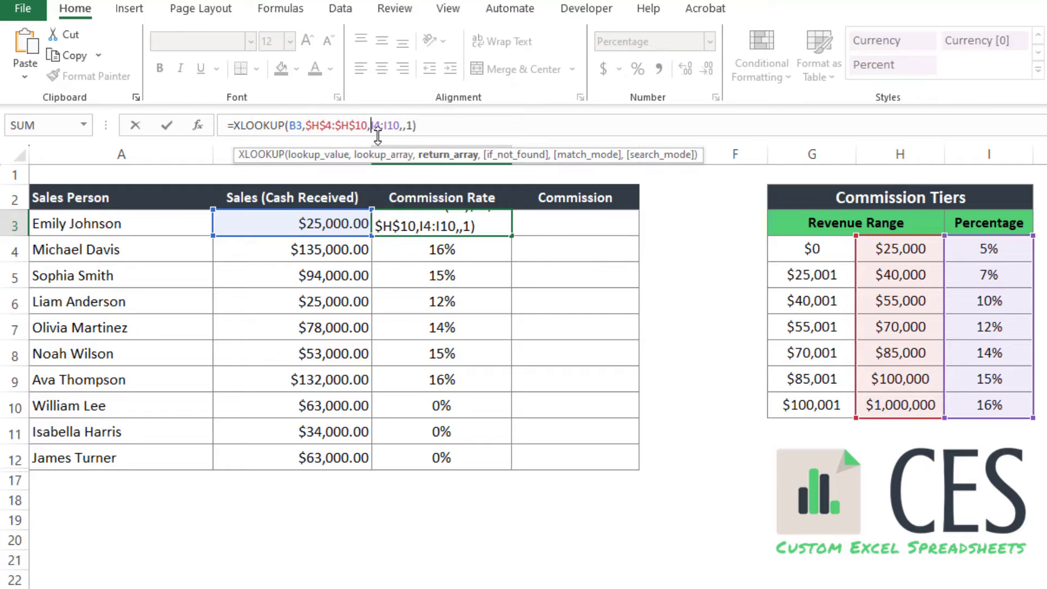
pyautogui.write('$H')
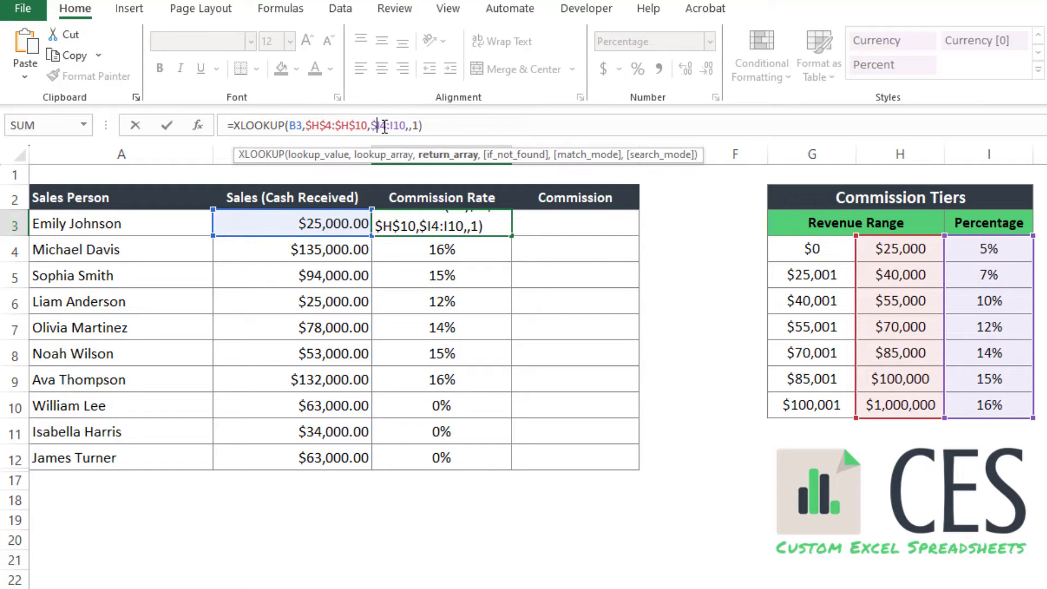
pyautogui.write('$')
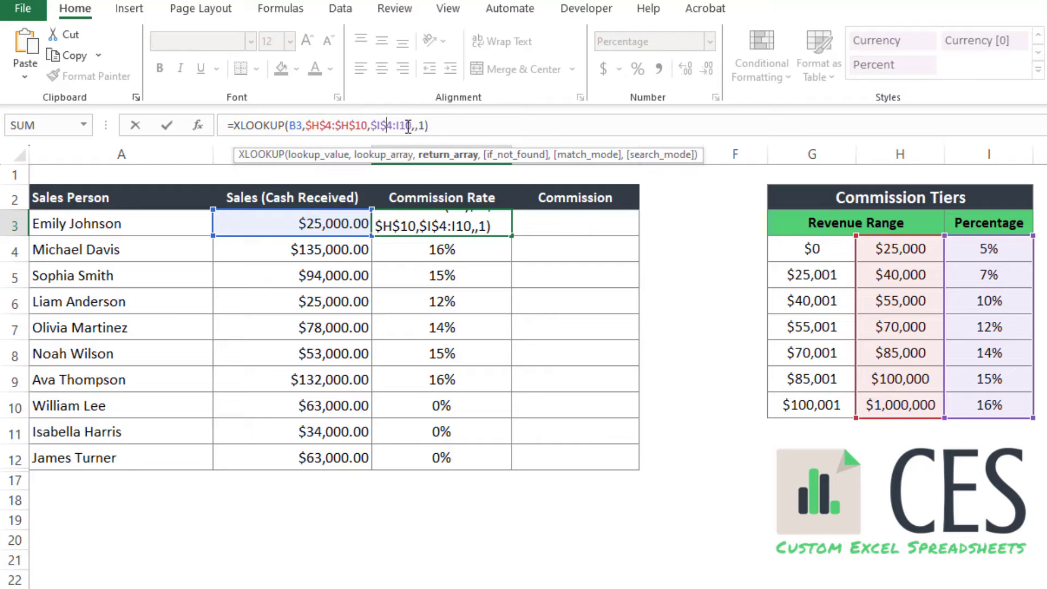
pyautogui.press('F4')
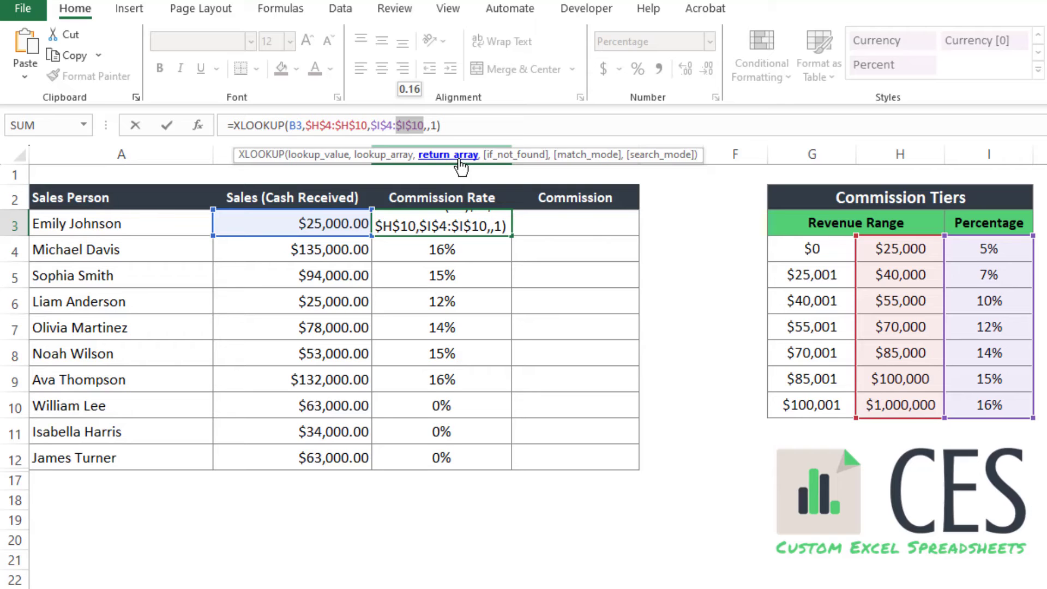
pyautogui.press('Return')
# - Copy the corrected XLOOKUP formula from C3 to the rest of the Commission Rate column through C12
pyautogui.press('Up')
pyautogui.hotkey('ctrl', 'c')
pyautogui.hotkey('ctrl', 'shift', 'Down')
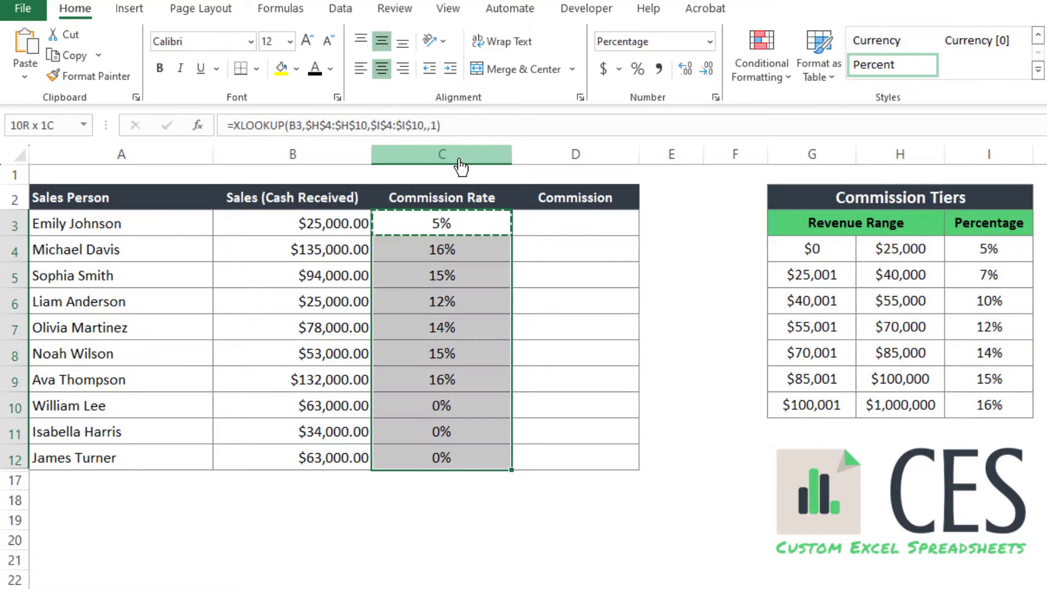
pyautogui.hotkey('ctrl', 'v')
pyautogui.click(476, 301)
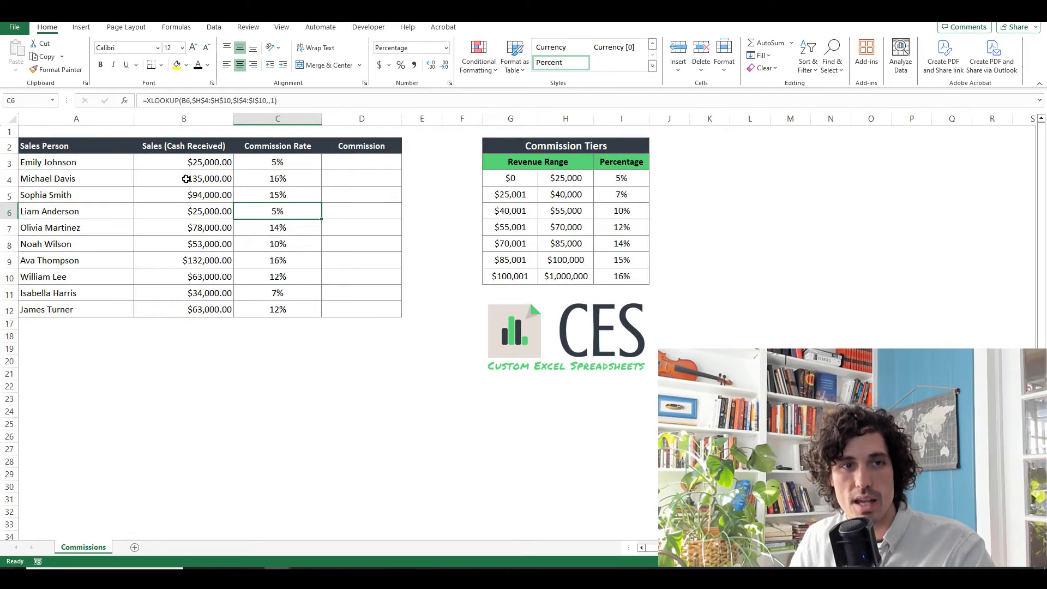
# - Check the rate for B4's sales against the highest commission tier, and set the sales amount in B3 to 52000
pyautogui.click(177, 179)
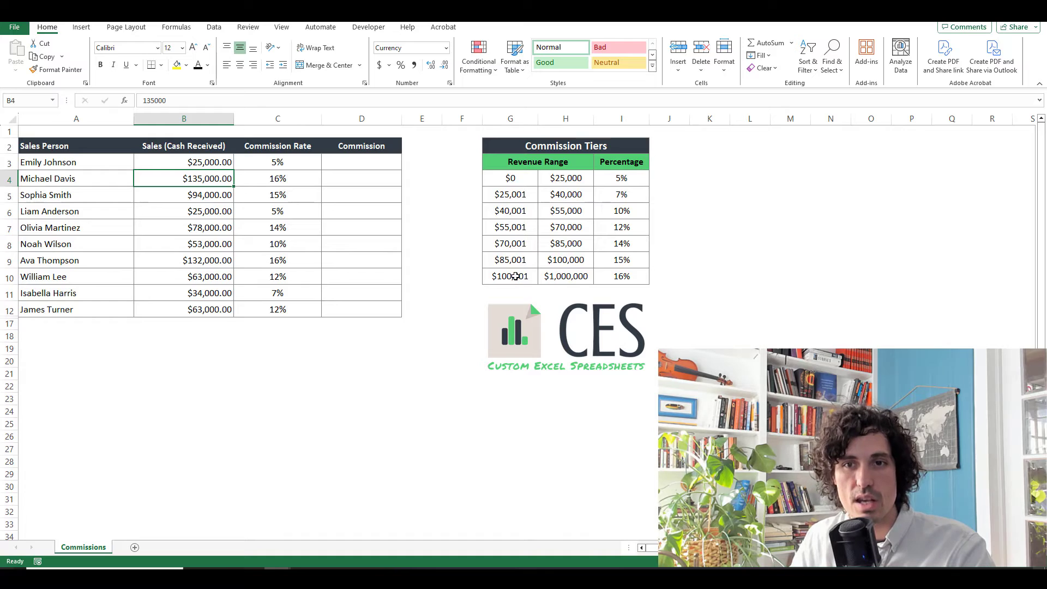
pyautogui.moveTo(515, 277); pyautogui.dragTo(555, 273)
pyautogui.click(618, 276)
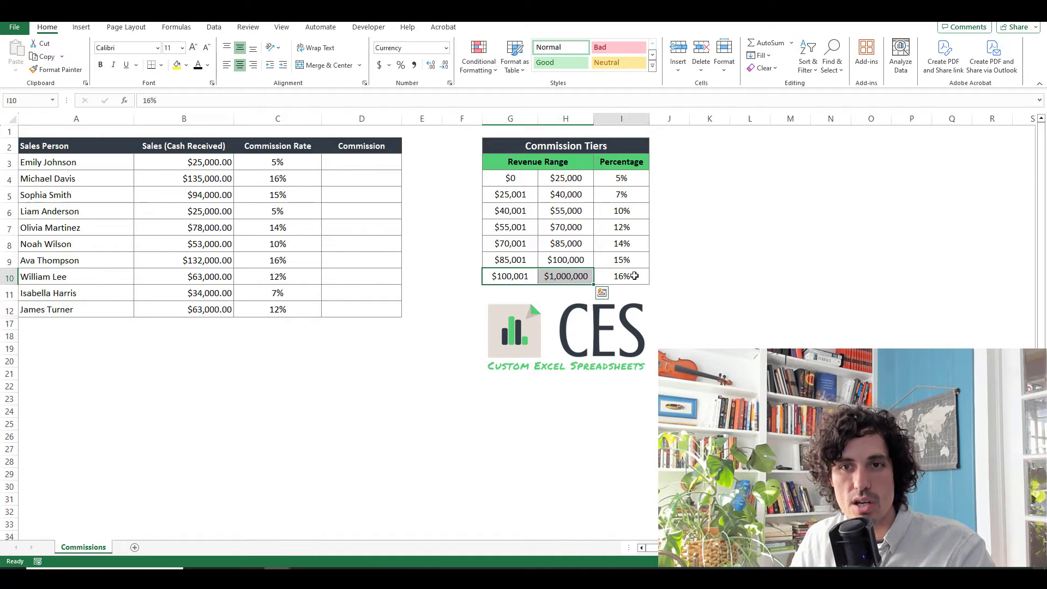
pyautogui.moveTo(285, 158); pyautogui.dragTo(277, 308)
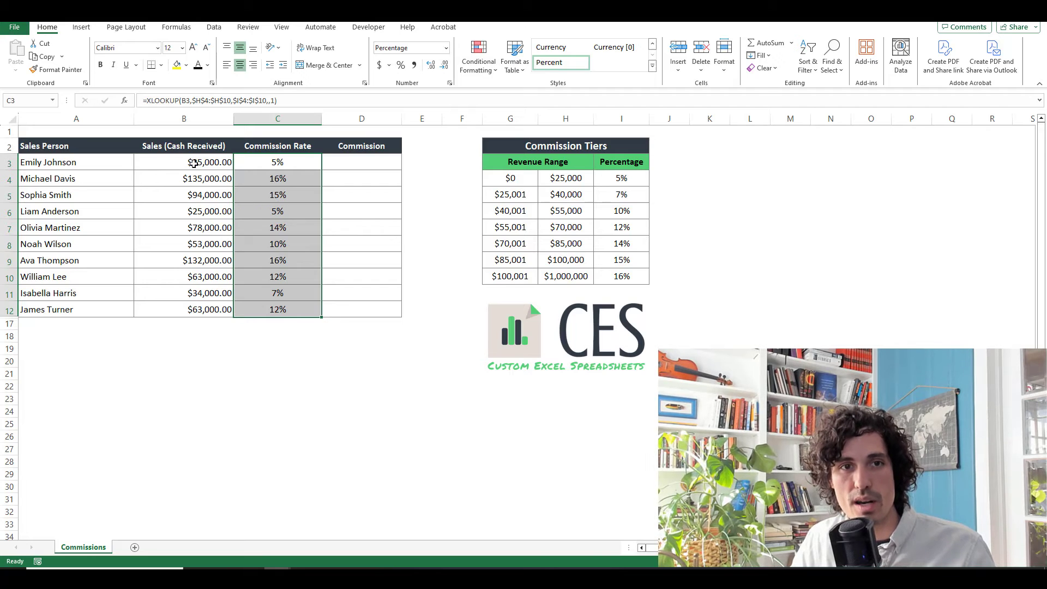
pyautogui.click(222, 161)
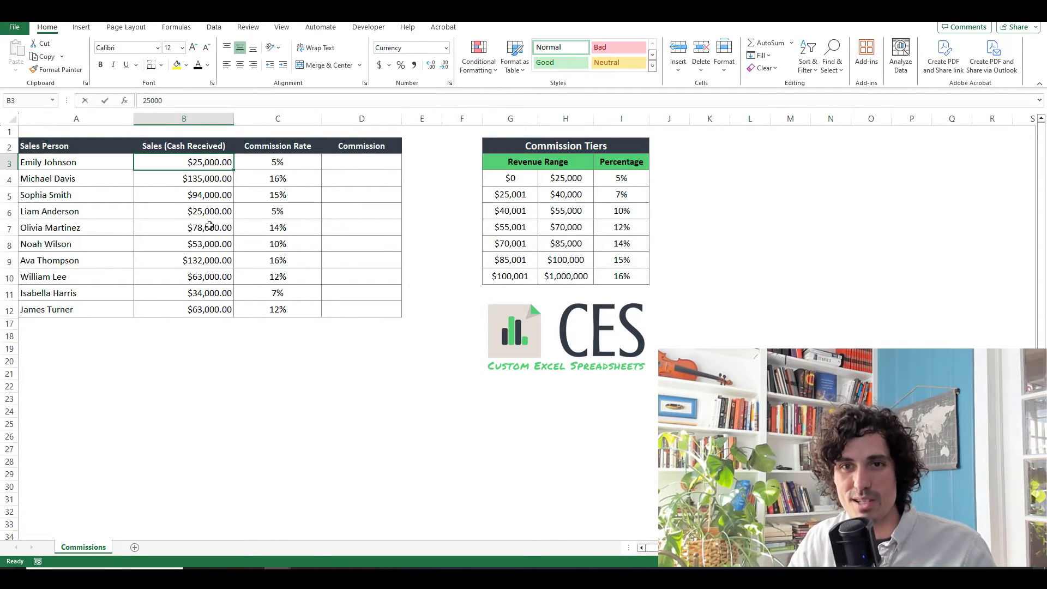
pyautogui.write('52000')
pyautogui.press('Return')
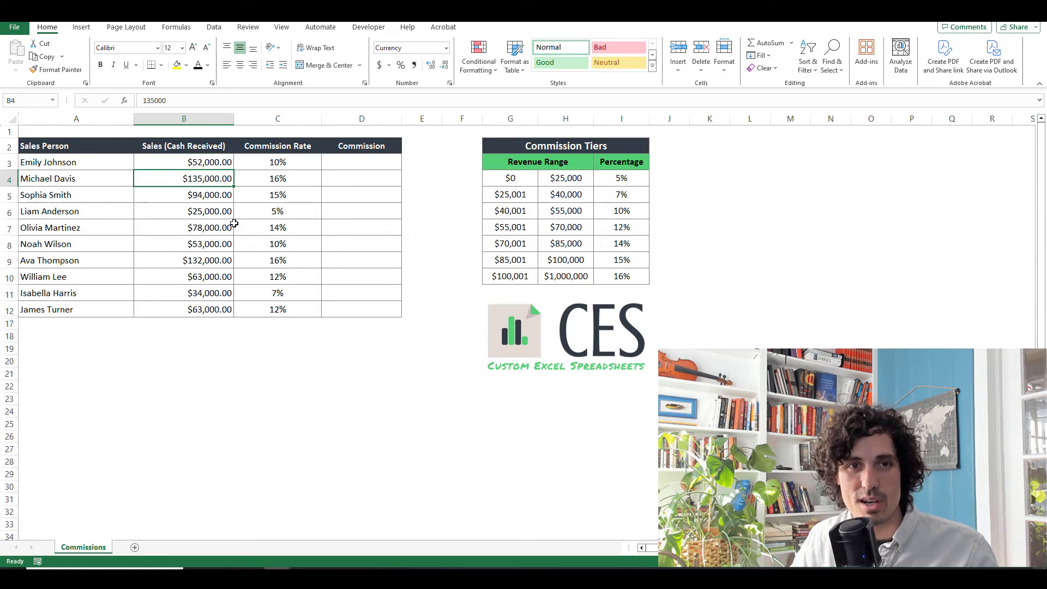
# - Calculate the first salesperson's commission in D3 by multiplying rate by sales with the formula =C3*B3
pyautogui.click(288, 163)
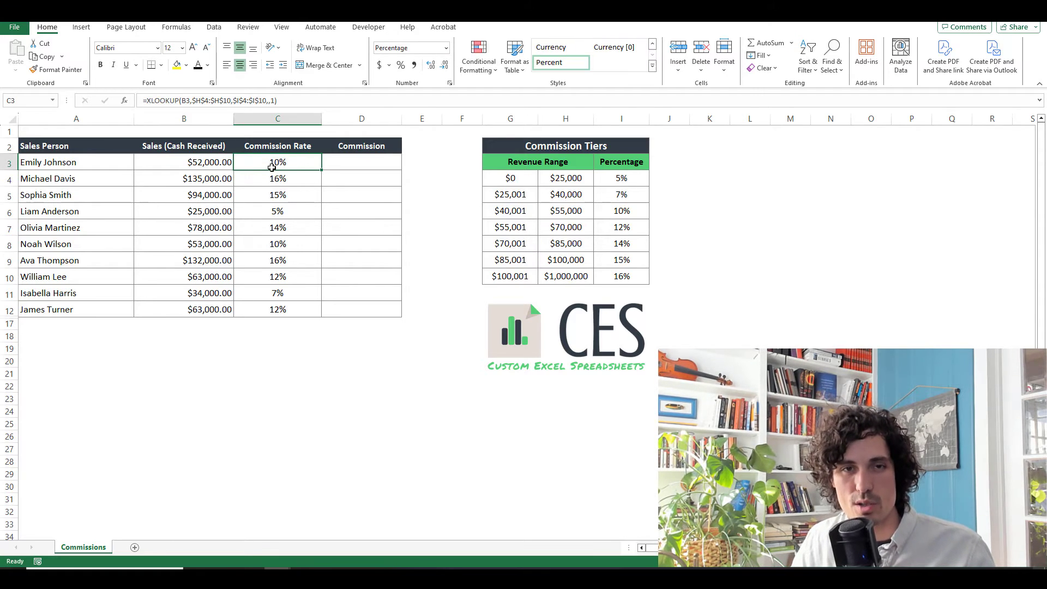
pyautogui.click(370, 164)
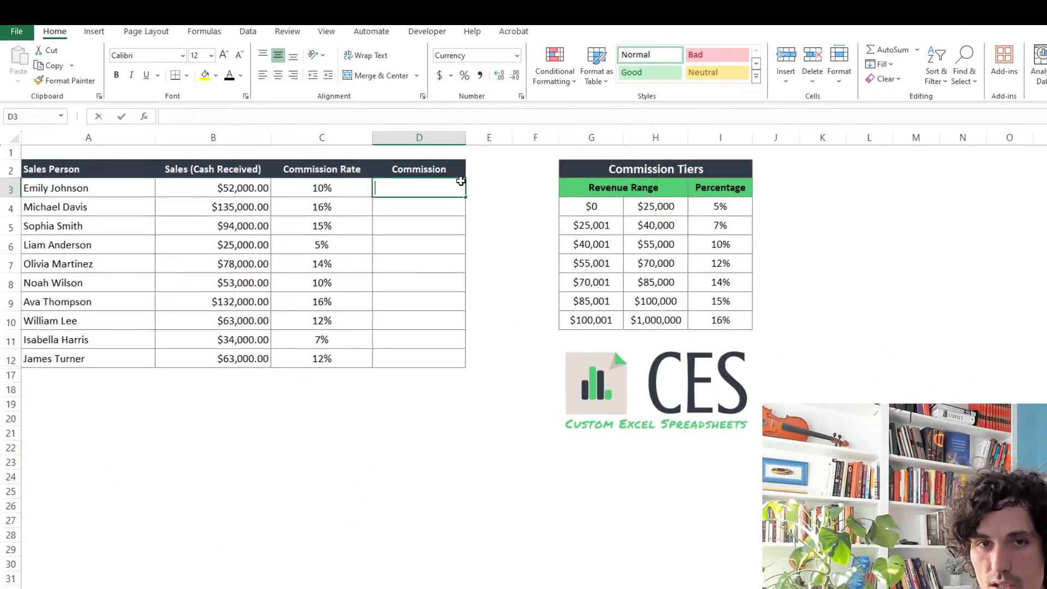
pyautogui.write('=')
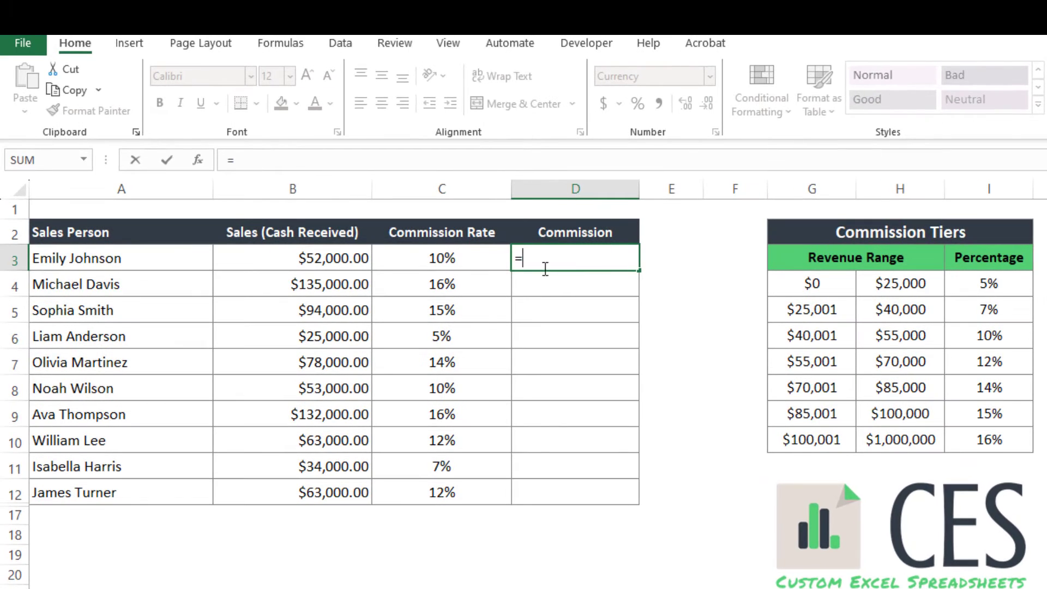
pyautogui.click(464, 253)
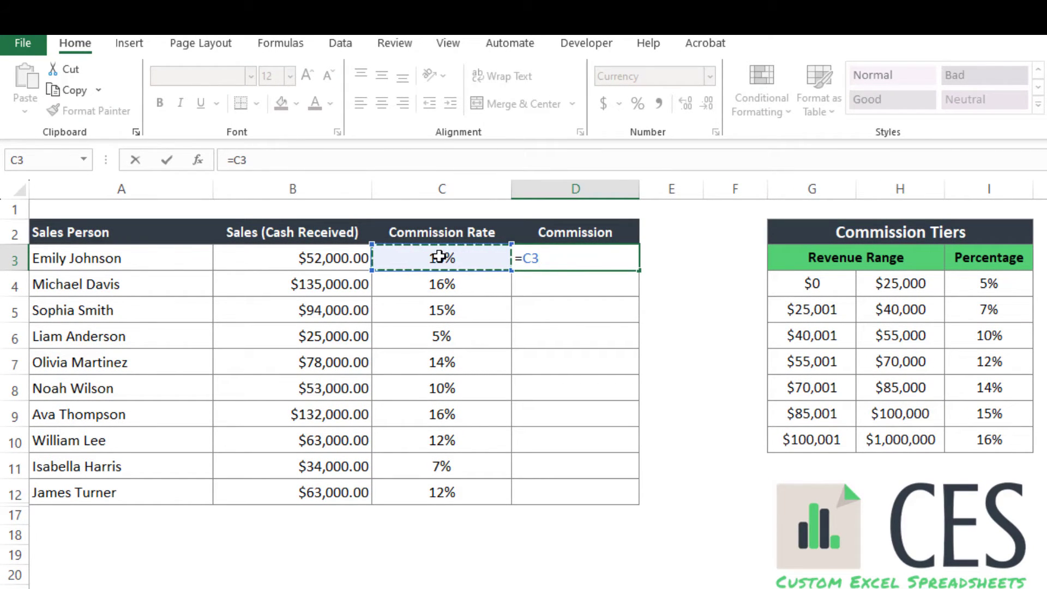
pyautogui.write('*')
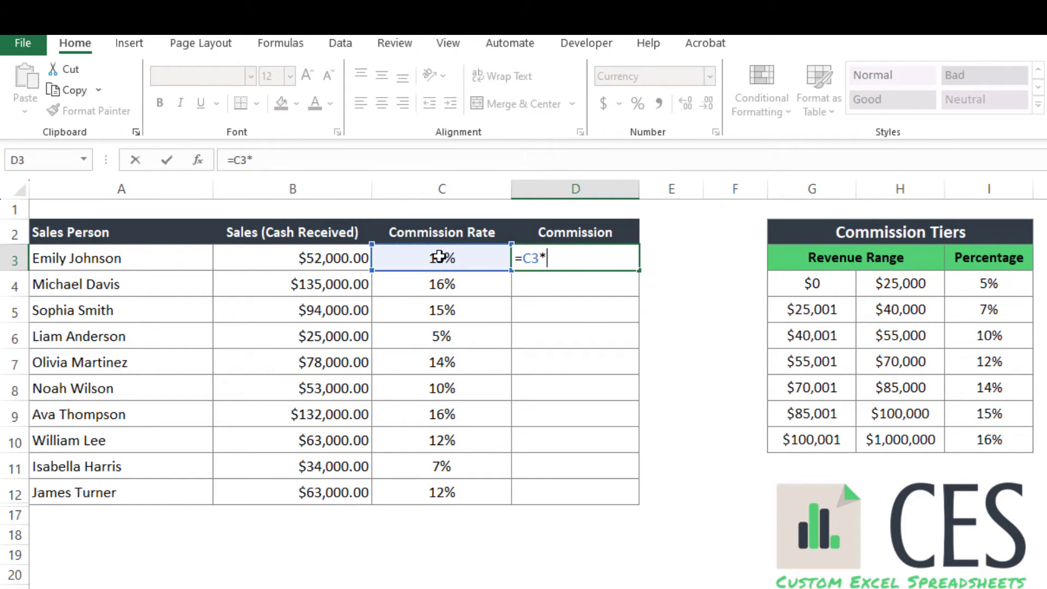
pyautogui.click(332, 257)
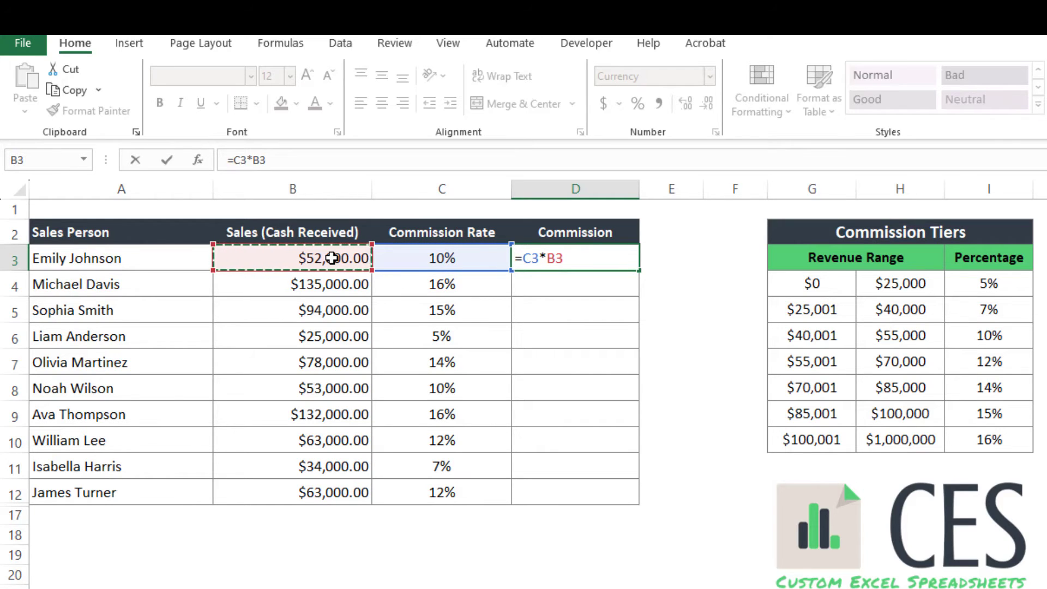
pyautogui.press('Return')
# - Copy the commission formula from D3 down the rest of the Commission column through D12
pyautogui.click(596, 254)
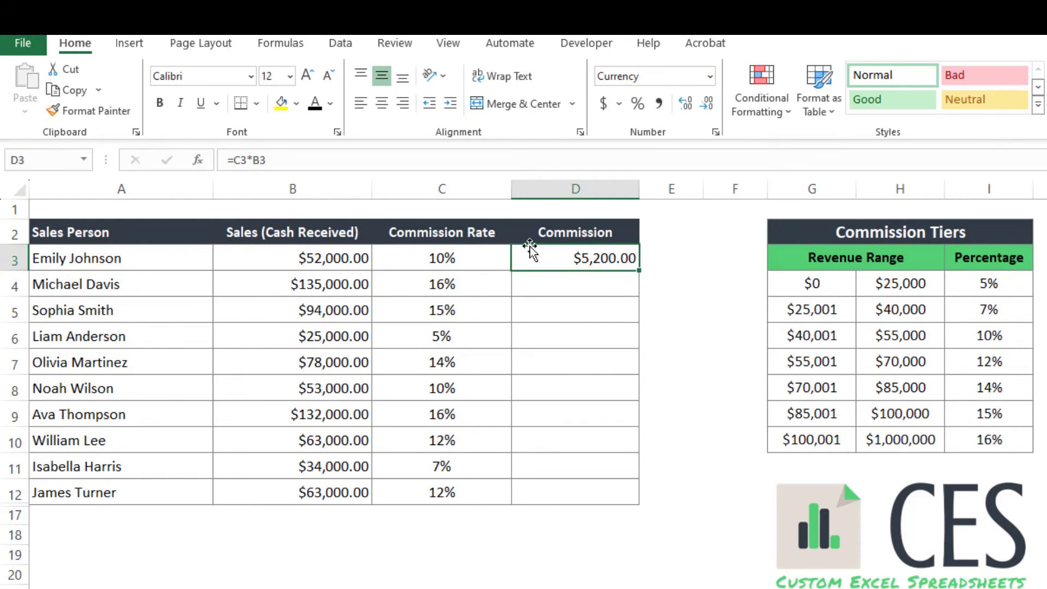
pyautogui.hotkey('ctrl', 'c')
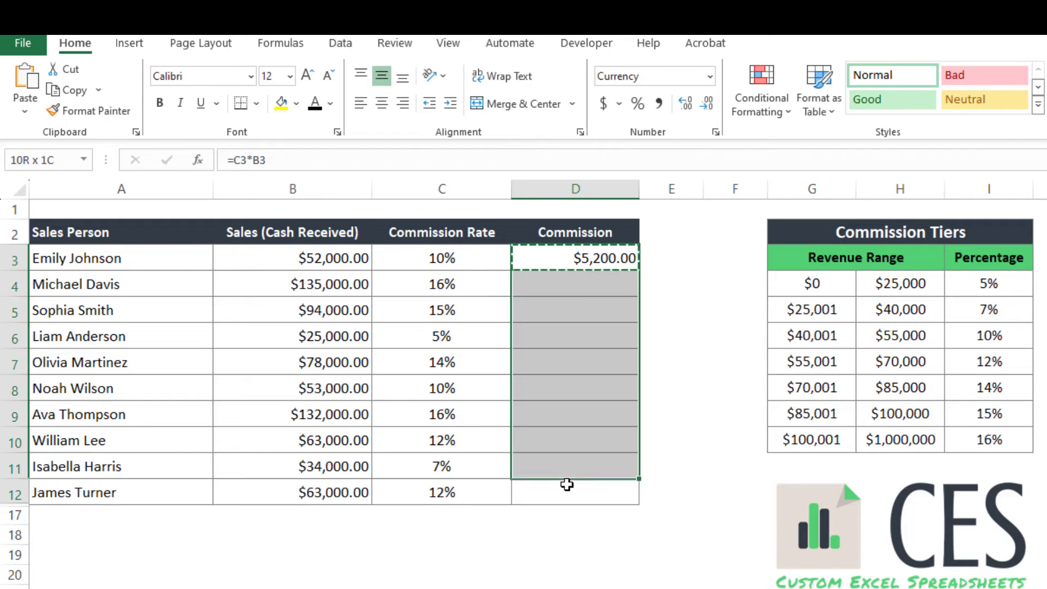
pyautogui.keyDown('shift'); pyautogui.click(566, 483); pyautogui.keyUp('shift')
pyautogui.hotkey('ctrl', 'v')
pyautogui.click(575, 337)
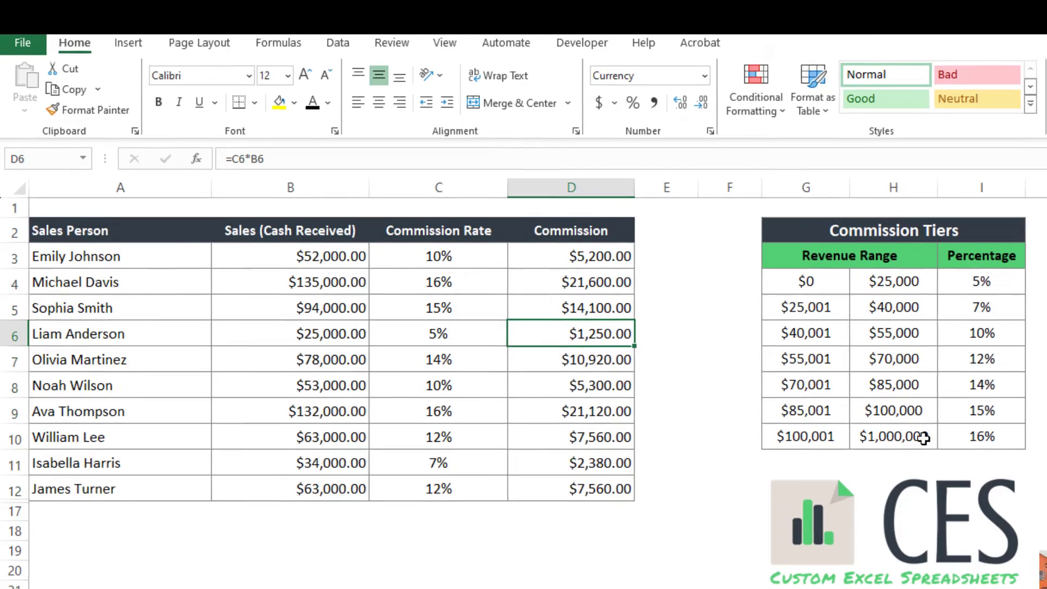